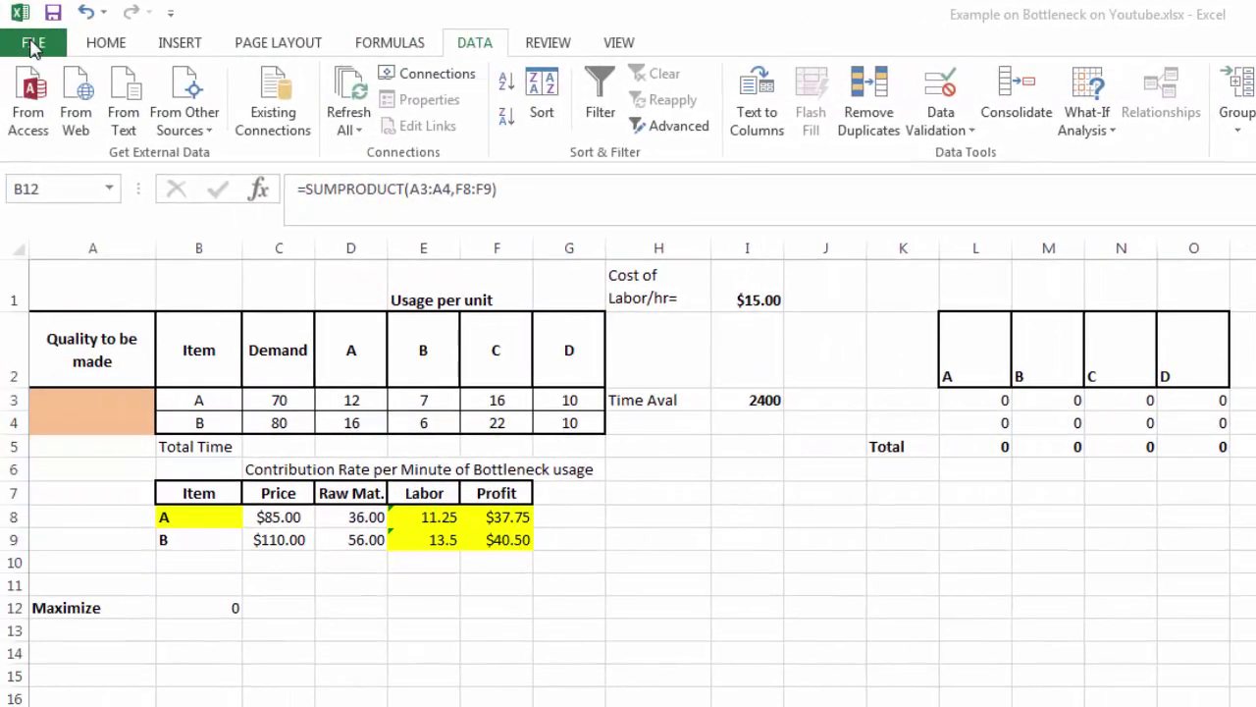
- Enable the Solver Add-in through Excel Options > Add-Ins > Excel Add-ins
{"action": "left_click", "coordinate": [32, 45]}
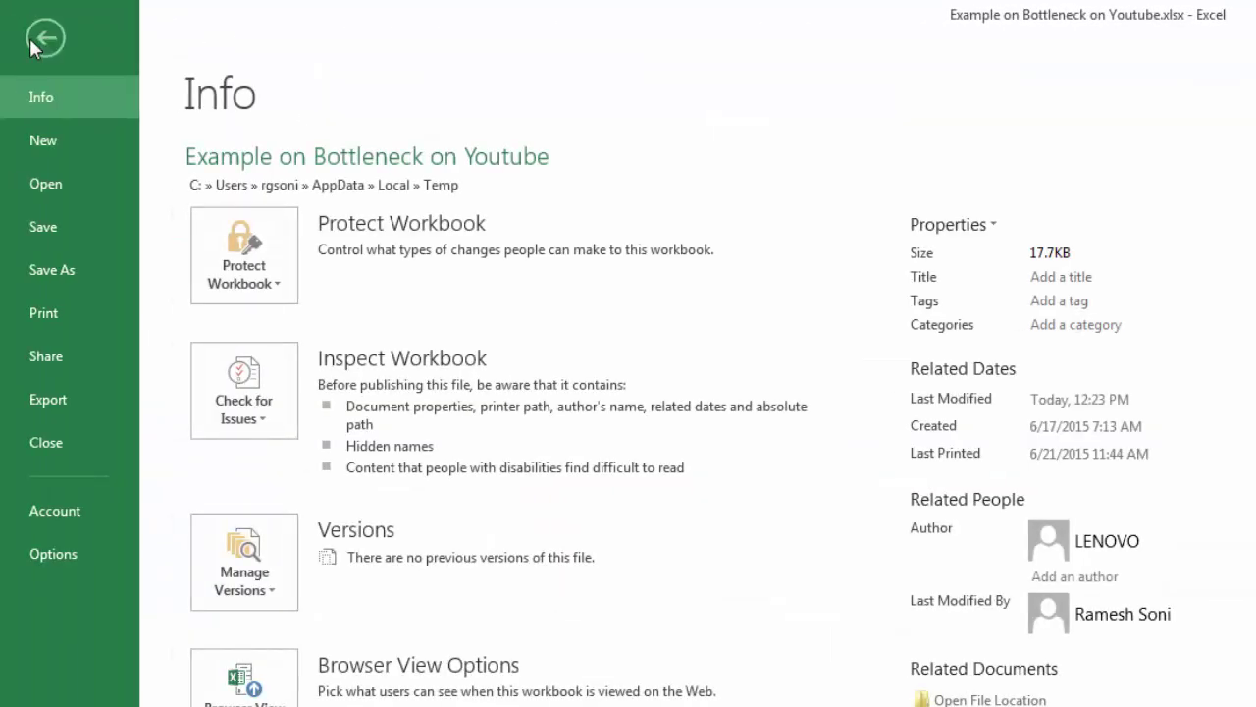
{"action": "left_click", "coordinate": [72, 554]}
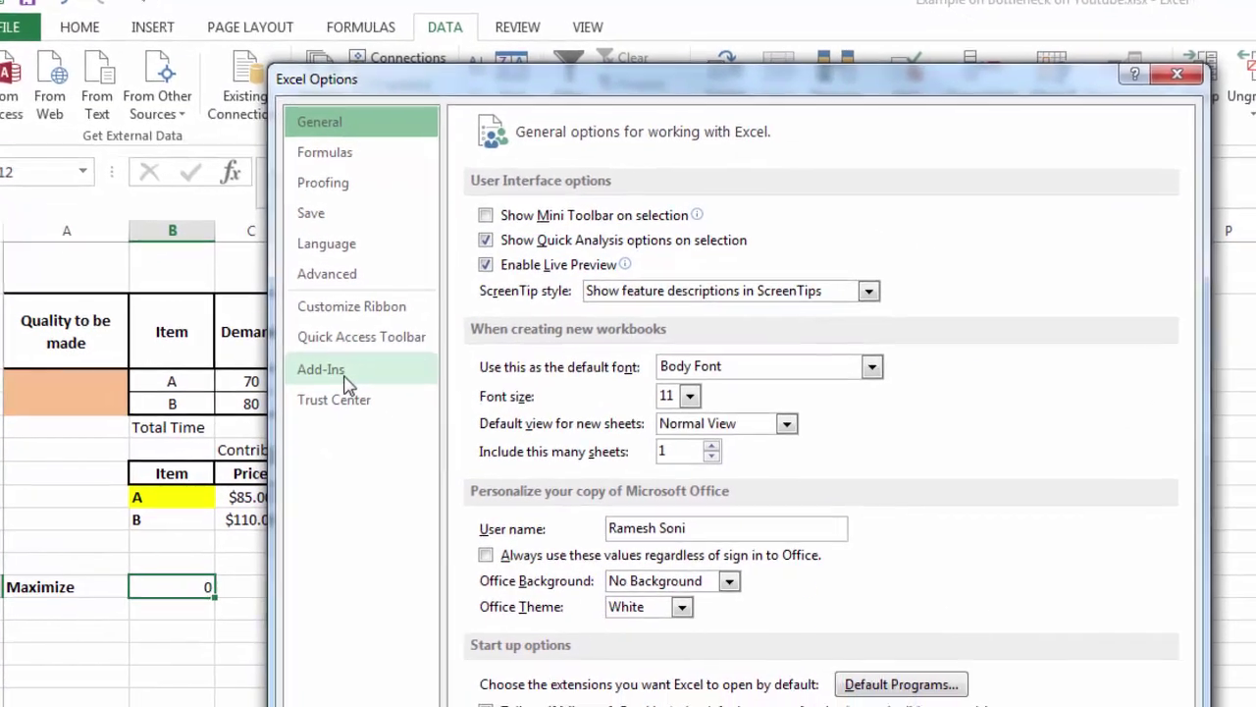
{"action": "left_click", "coordinate": [349, 387]}
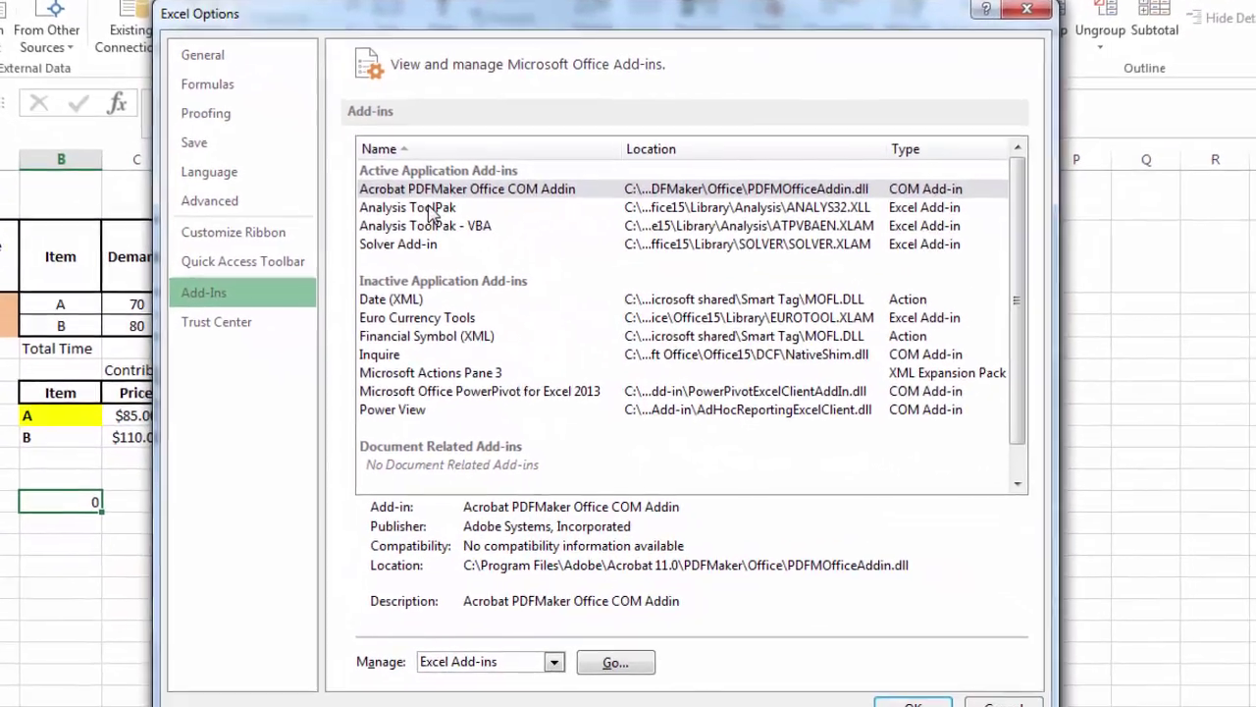
{"action": "left_click", "coordinate": [442, 220]}
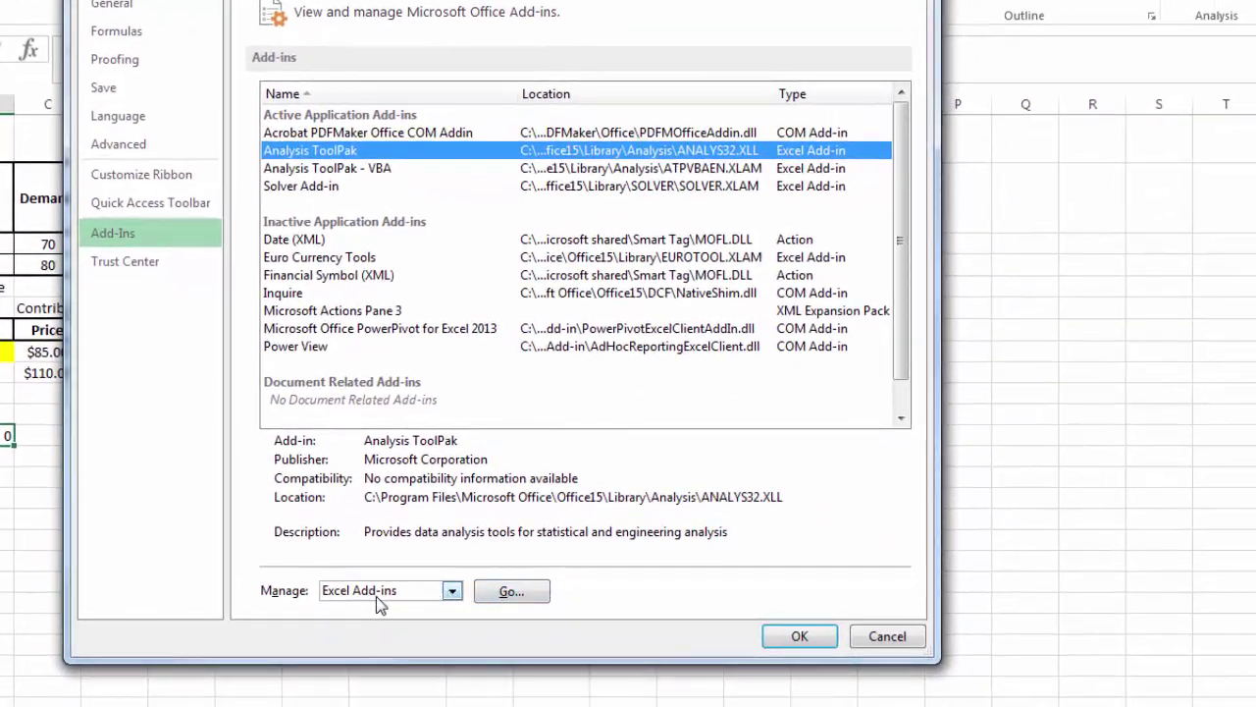
{"action": "left_click", "coordinate": [512, 592]}
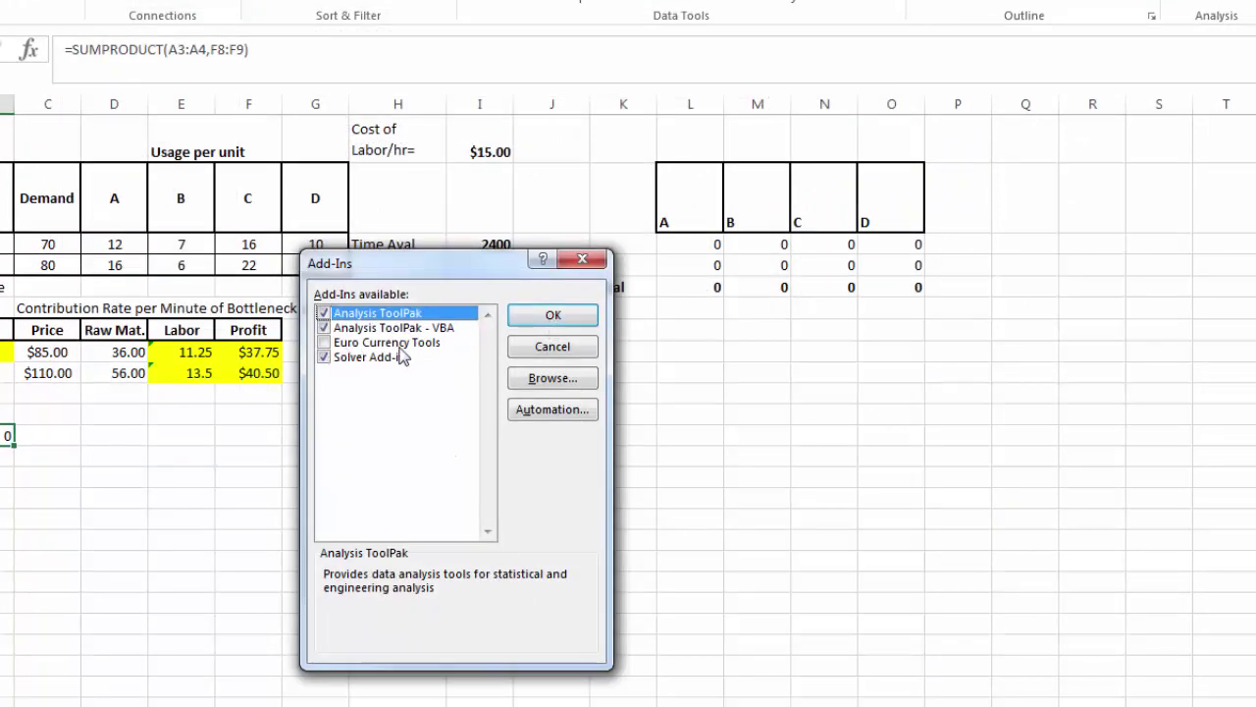
{"action": "left_click", "coordinate": [546, 317]}
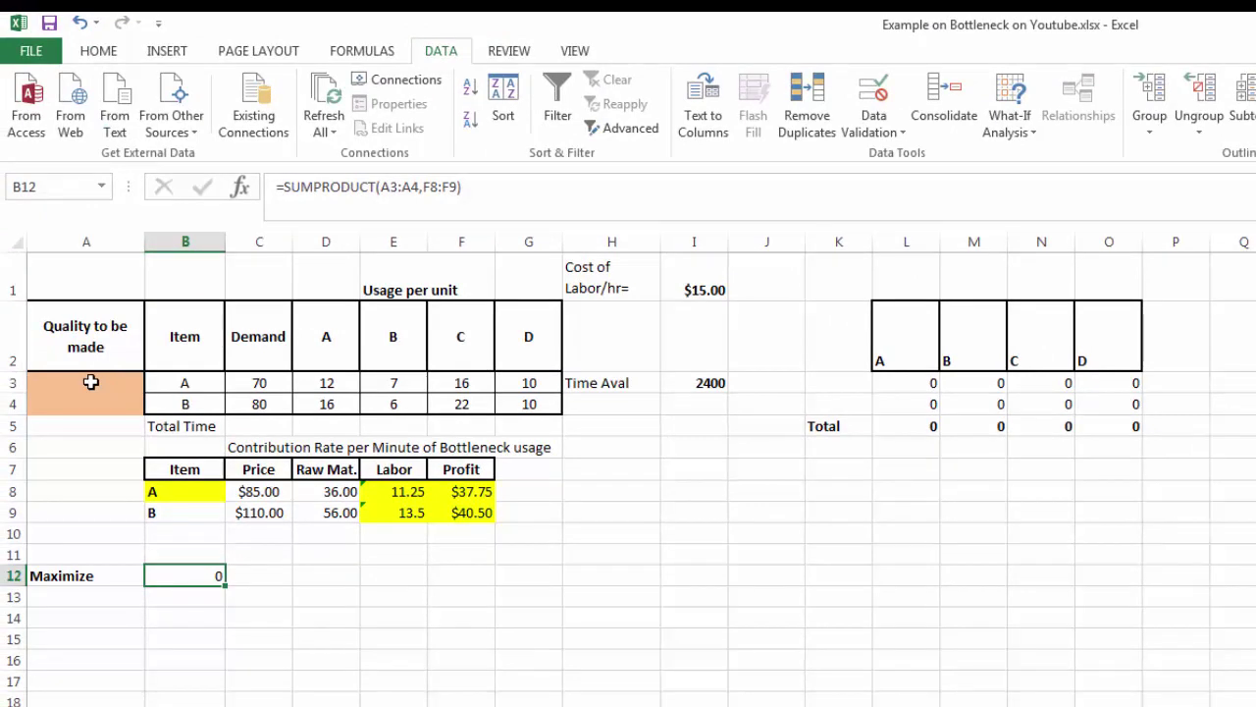
- Enter trial quantities of 10 in A3 and A4
{"action": "left_click", "coordinate": [90, 382]}
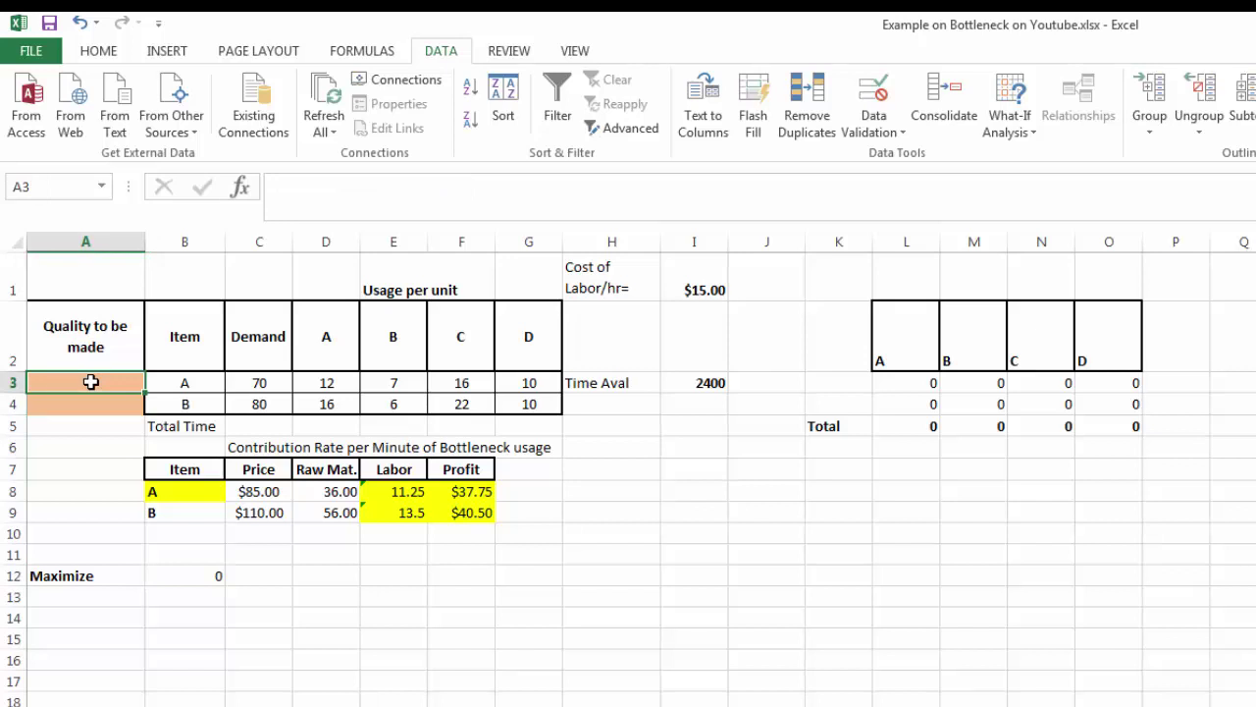
{"action": "type", "text": "10"}
{"action": "key", "text": "Return"}
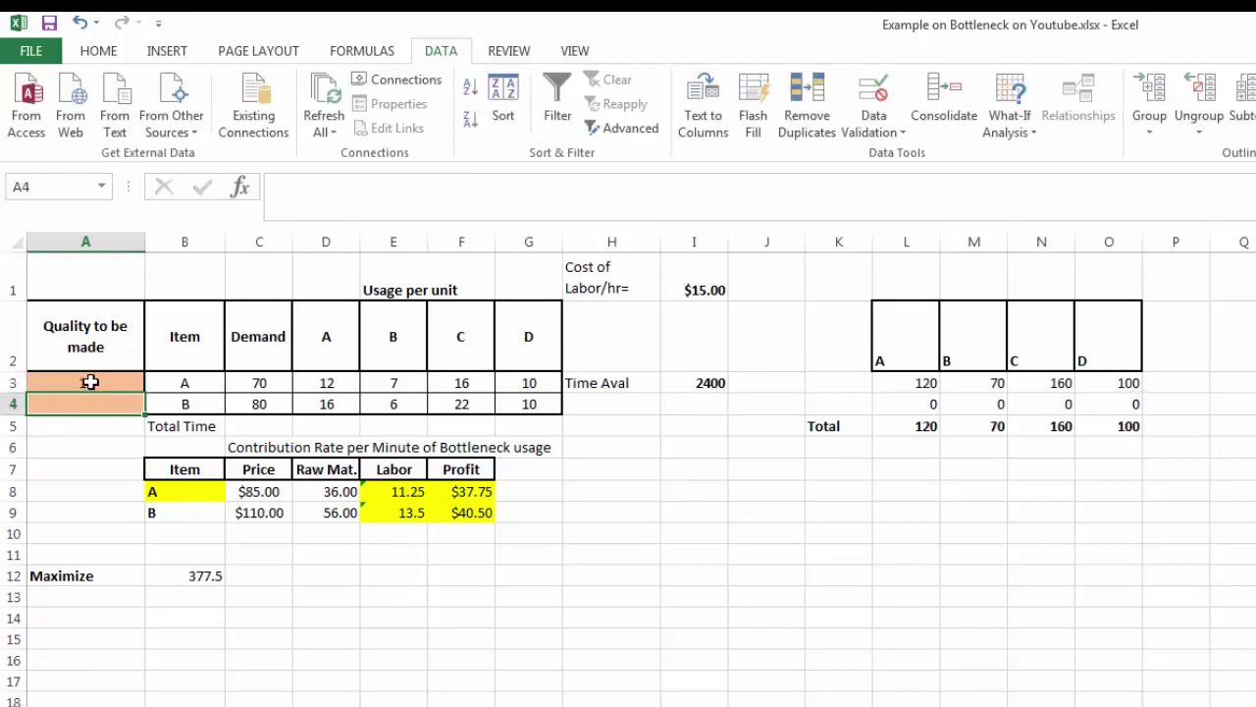
{"action": "type", "text": "10"}
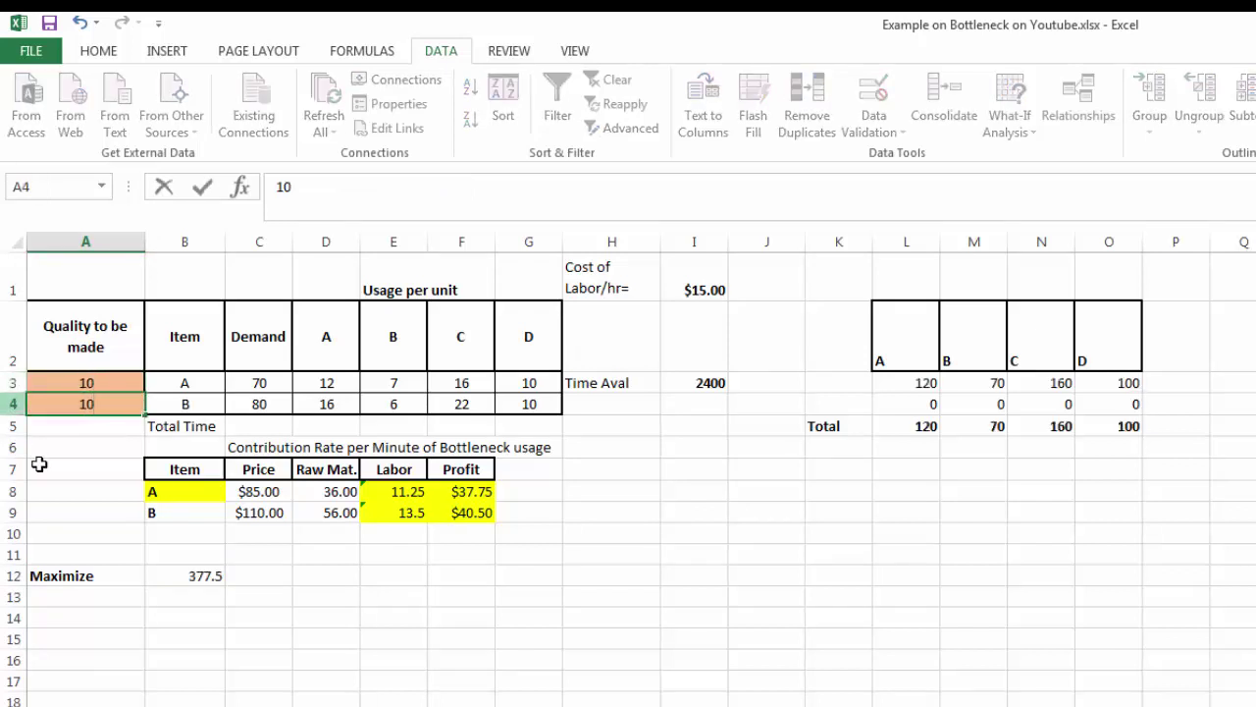
{"action": "left_click", "coordinate": [103, 486]}
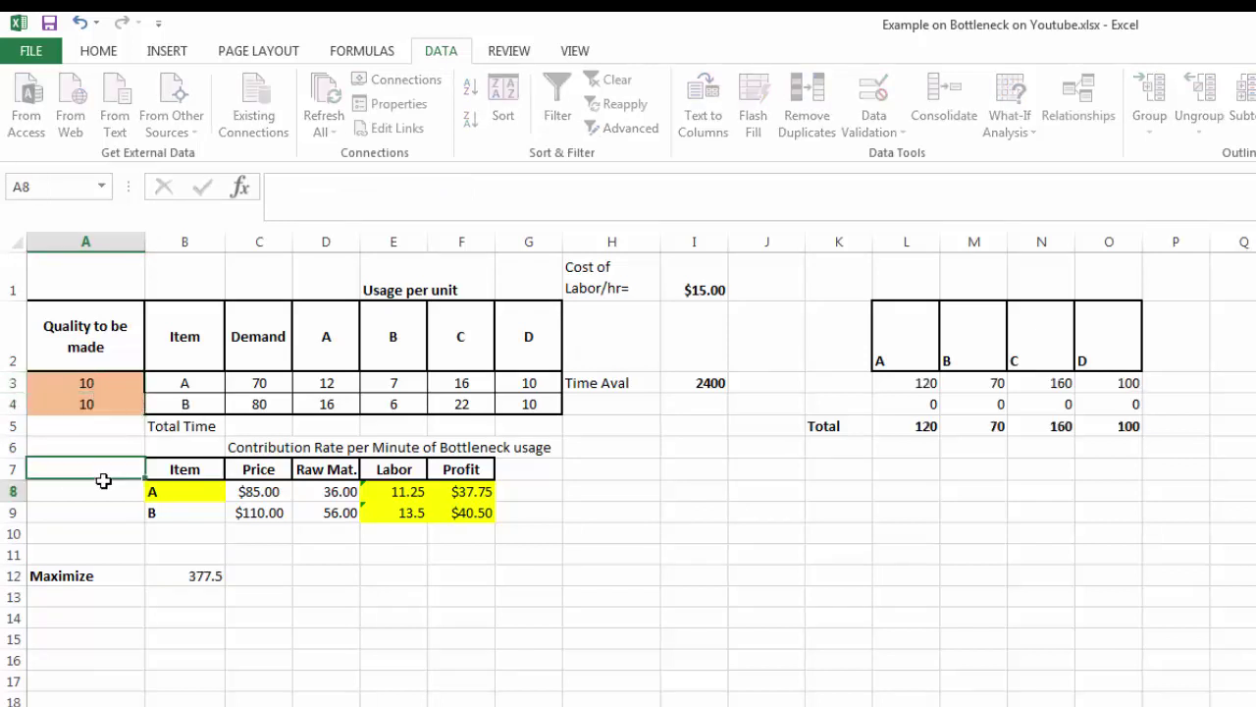
- Enter =SUMPRODUCT(A3:A4,F8:F9) in B12, giving 782.5
{"action": "left_click", "coordinate": [191, 576]}
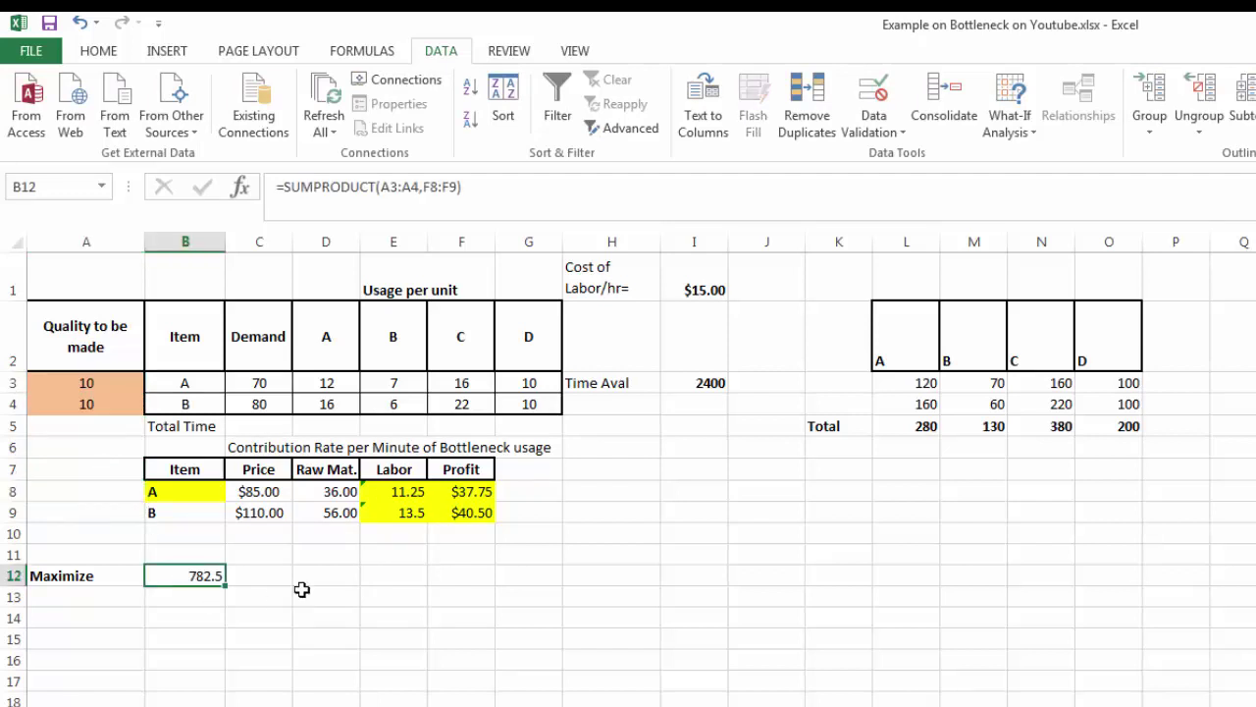
{"action": "type", "text": "=sumprod"}
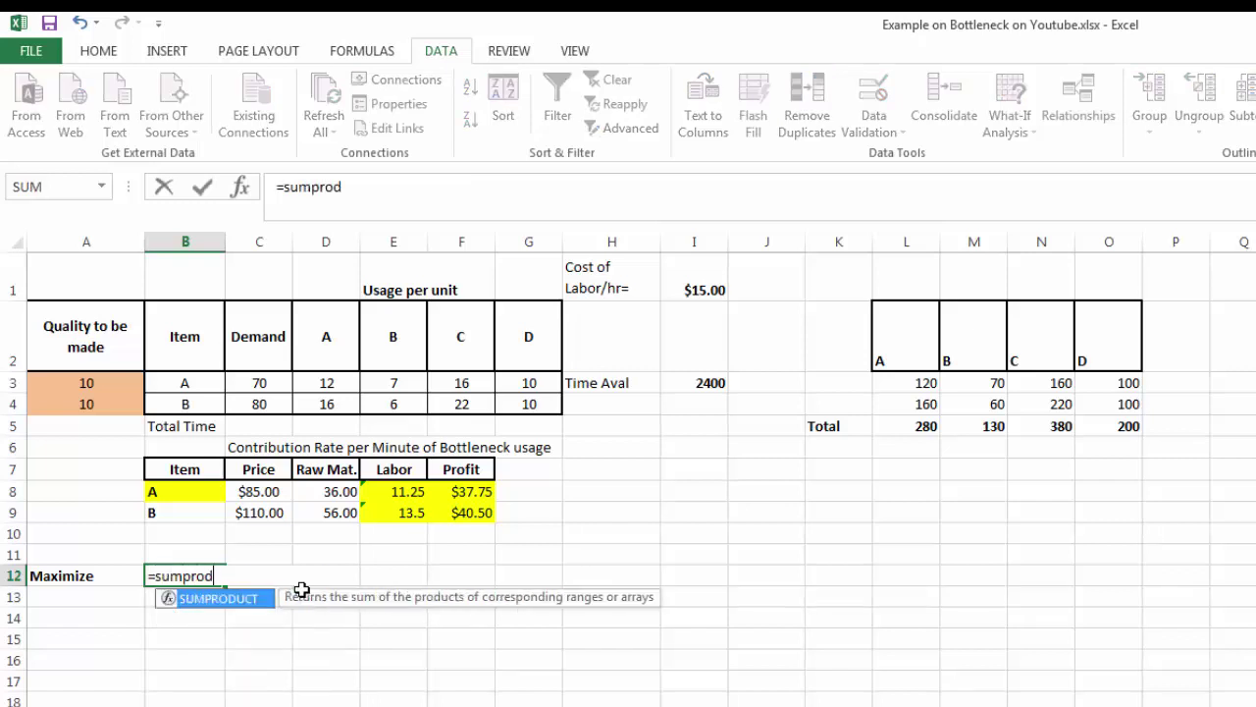
{"action": "type", "text": "uct("}
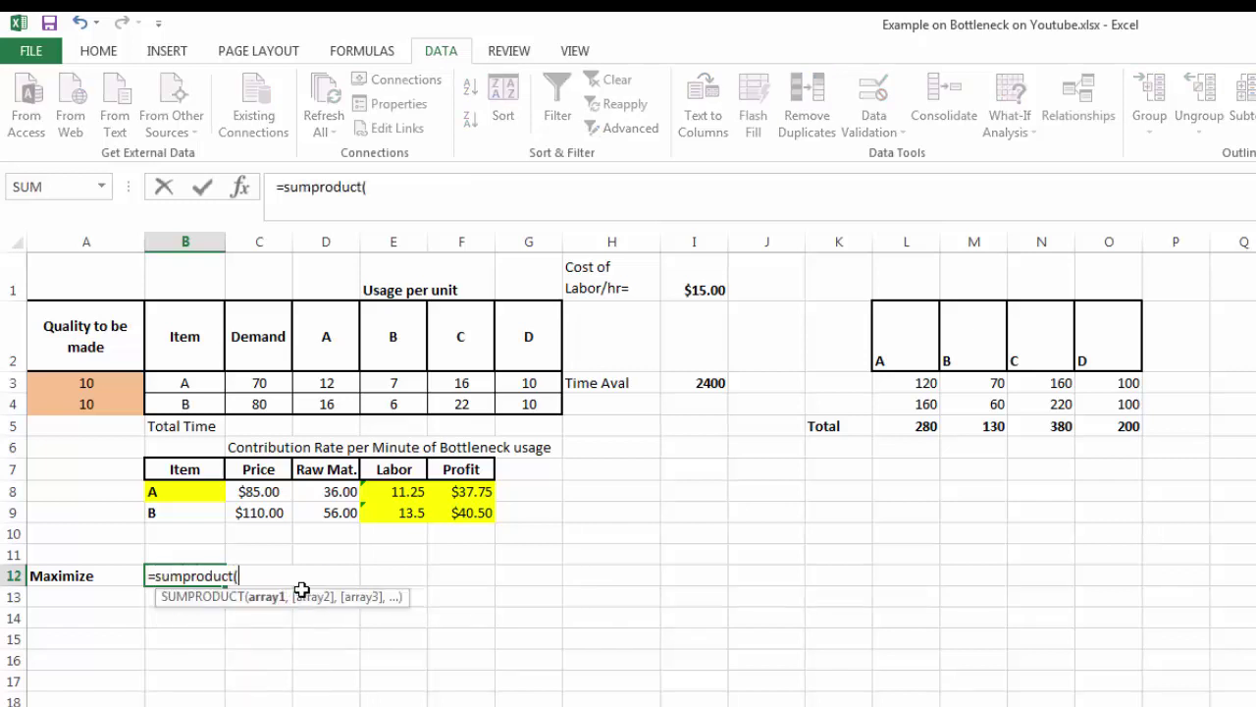
{"action": "left_click_drag", "start_coordinate": [90, 388], "coordinate": [92, 404]}
{"action": "type", "text": ","}
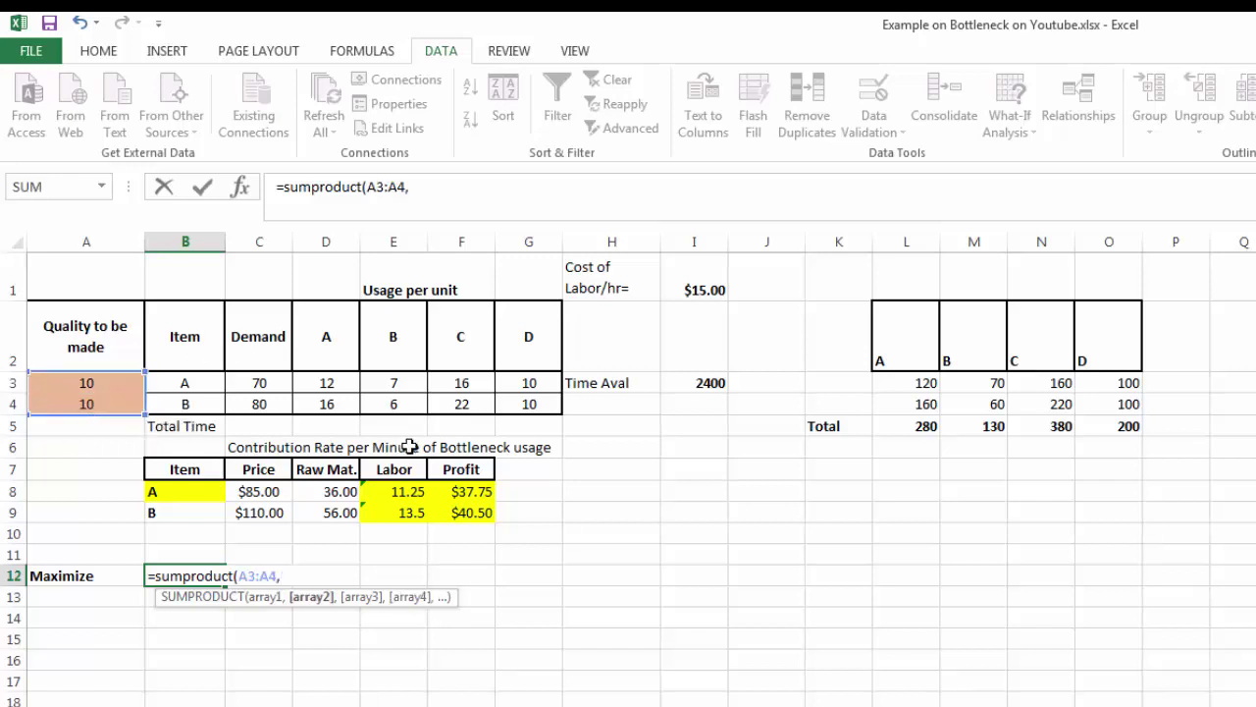
{"action": "left_click_drag", "start_coordinate": [485, 488], "coordinate": [478, 501]}
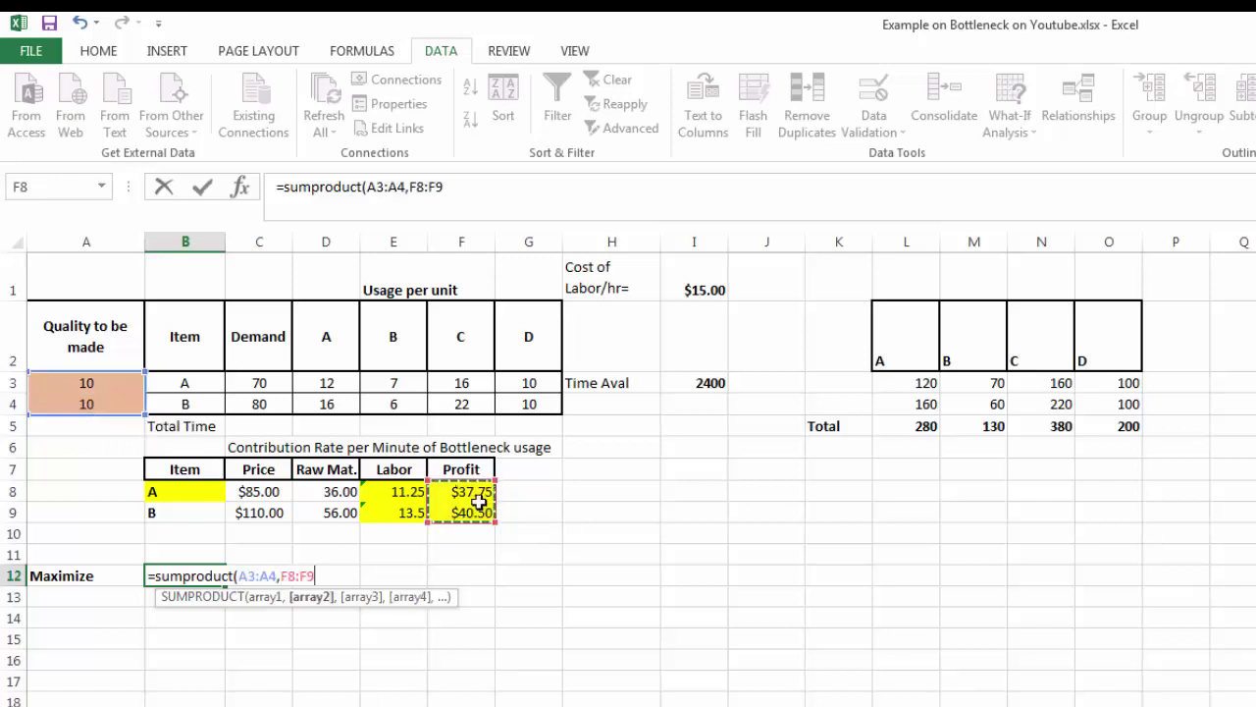
{"action": "type", "text": ")"}
{"action": "key", "text": "Return"}
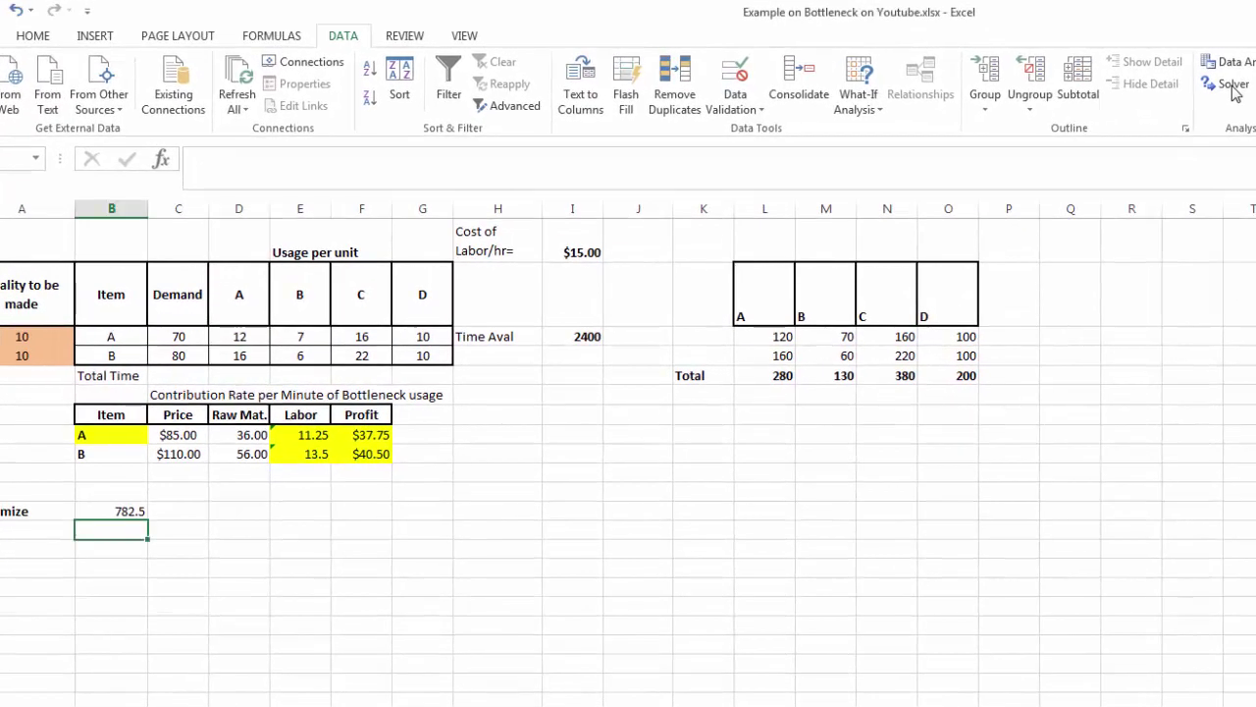
- Set Solver to maximize $B$12 by changing variable cells $A$3:$A$4
{"action": "left_click", "coordinate": [1232, 87]}
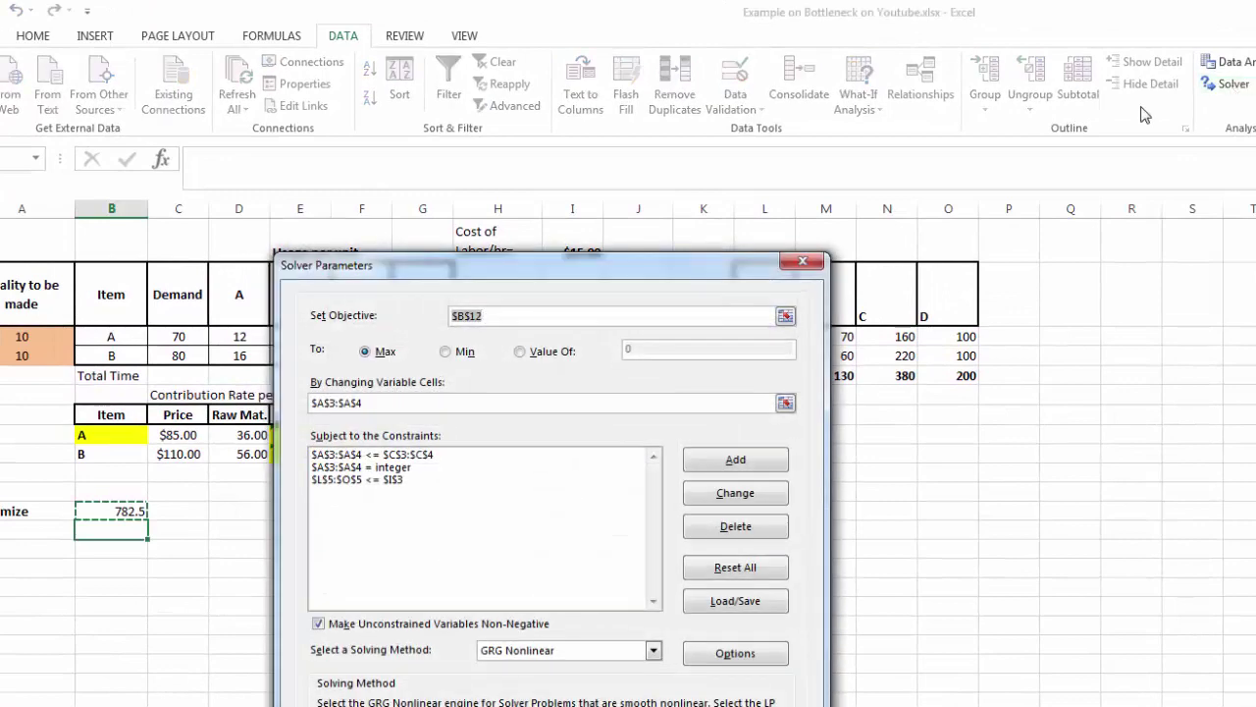
{"action": "left_click_drag", "start_coordinate": [567, 267], "coordinate": [695, 206]}
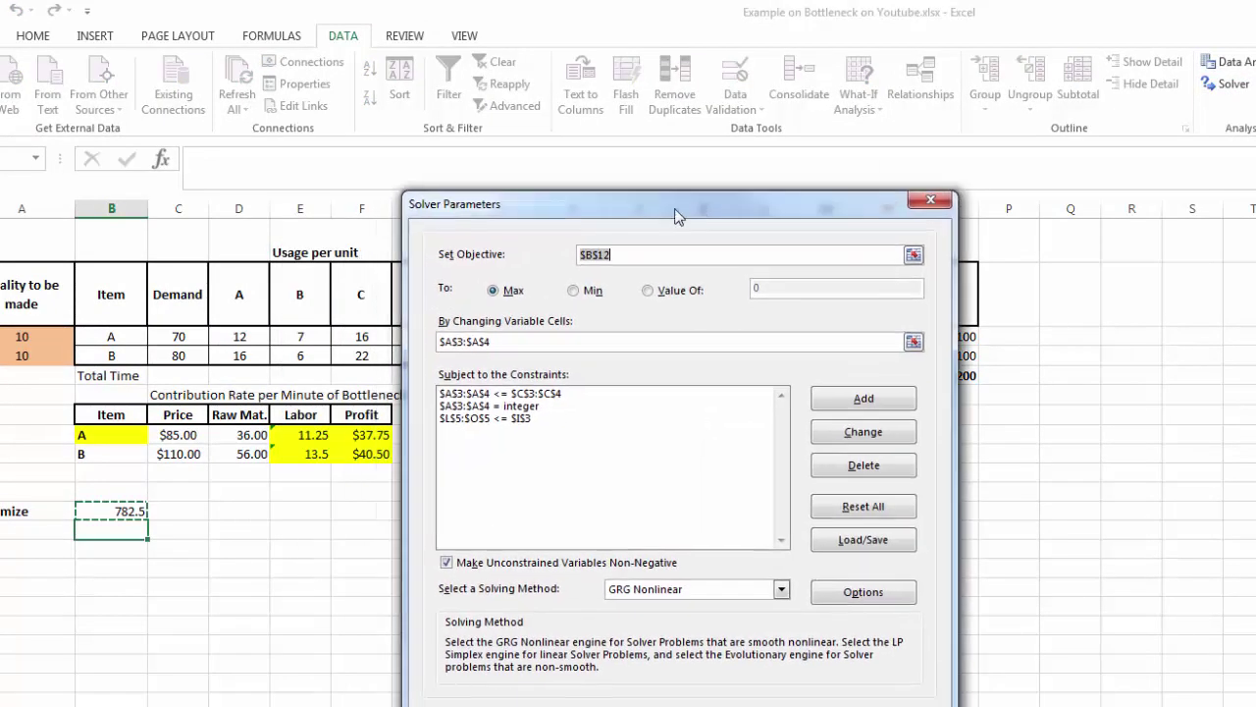
{"action": "left_click", "coordinate": [118, 508]}
{"action": "left_click", "coordinate": [914, 343]}
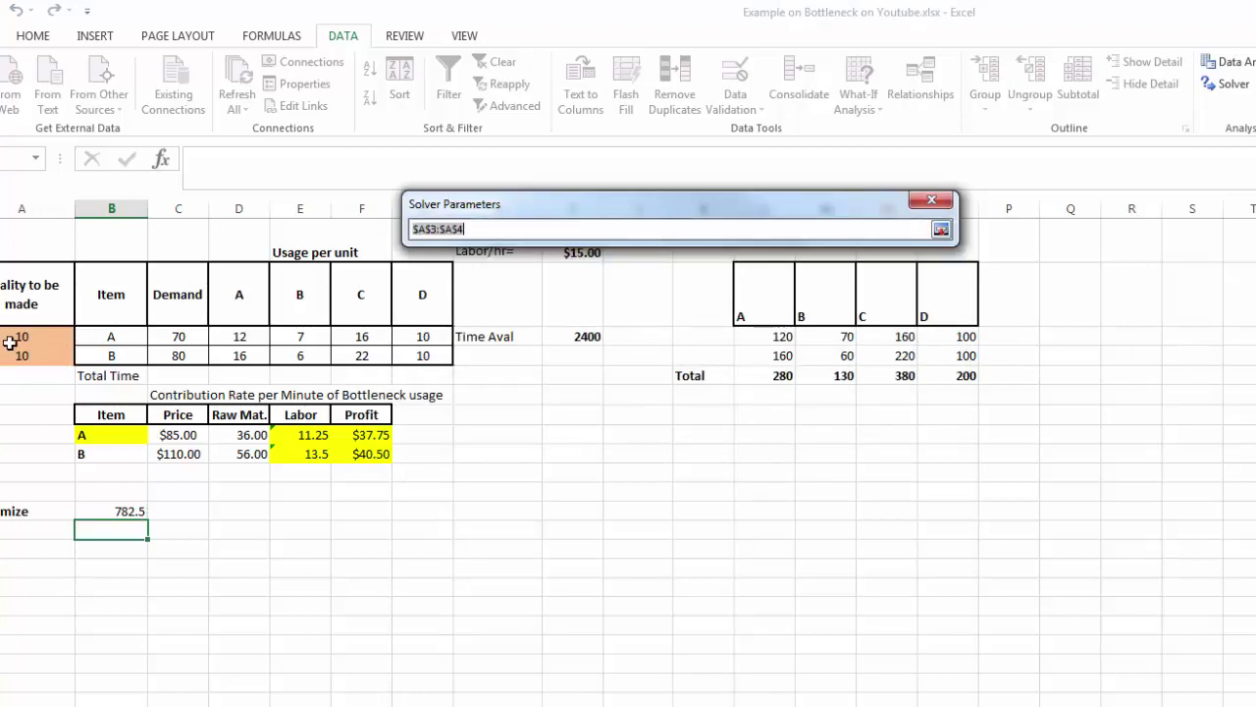
{"action": "left_click_drag", "start_coordinate": [12, 337], "coordinate": [17, 356]}
{"action": "left_click", "coordinate": [941, 229]}
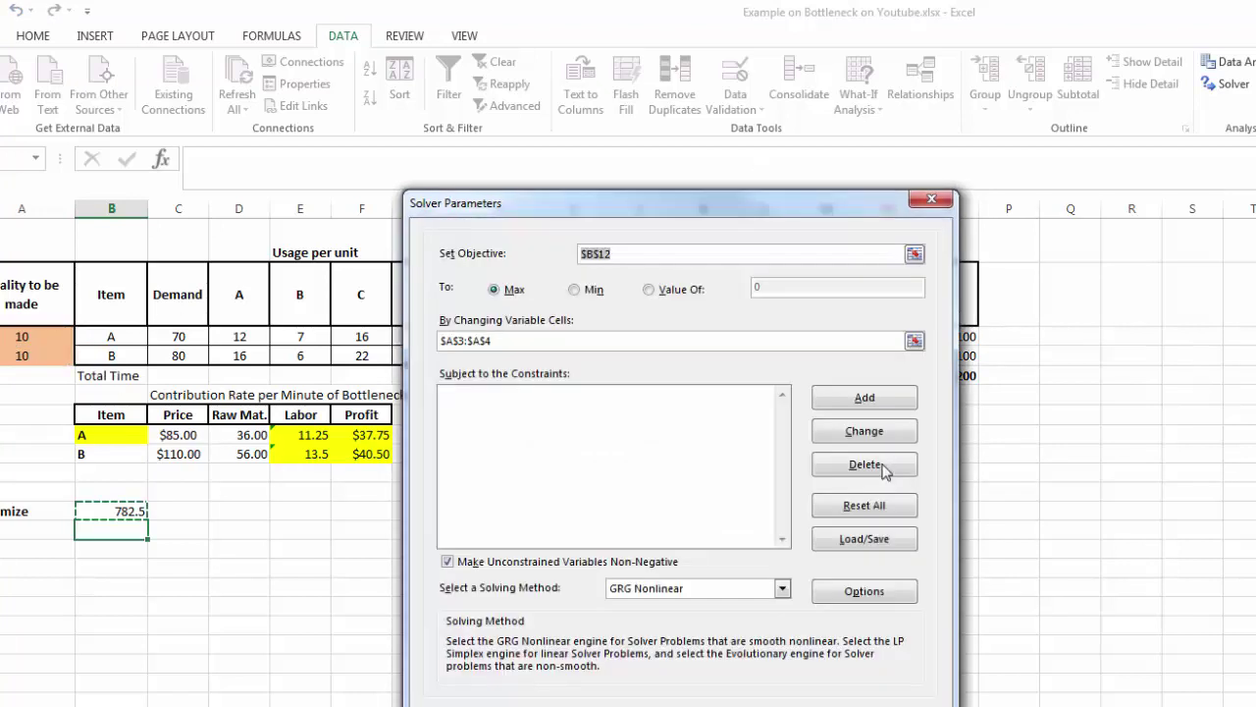
- Add the constraint $A$3:$A$4 <= $C$3:$C$4 to limit quantities to demand
{"action": "left_click", "coordinate": [865, 398]}
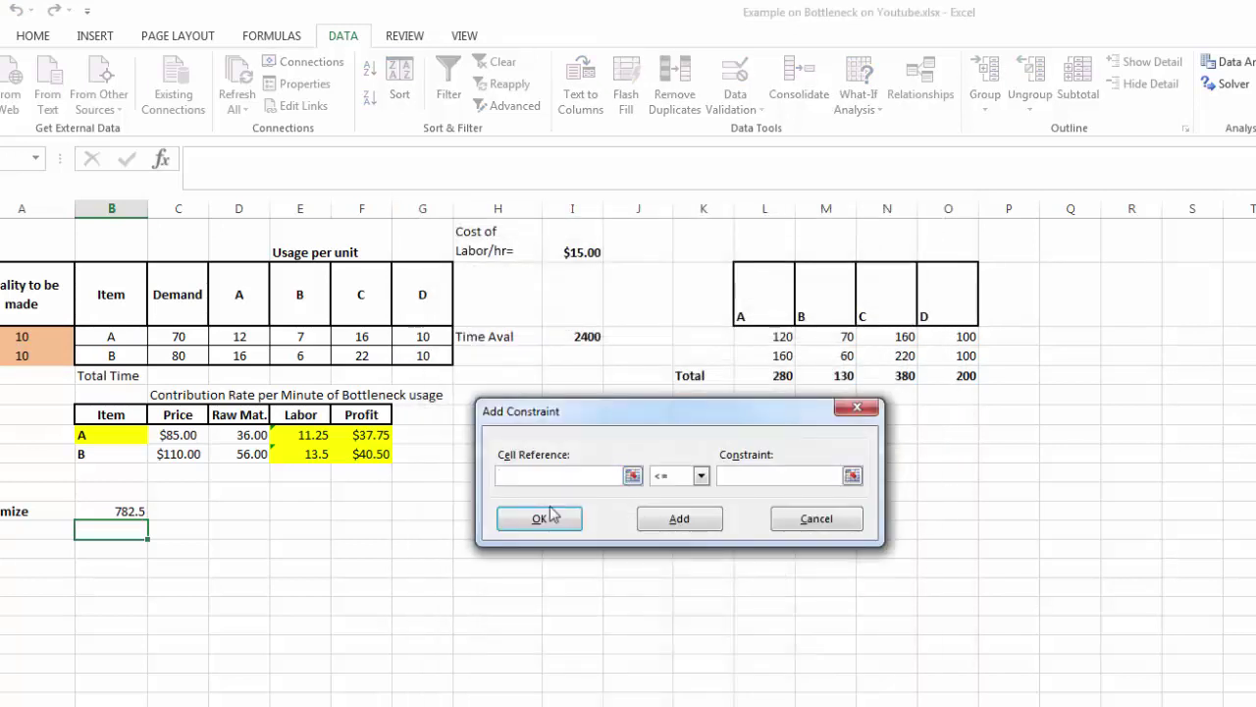
{"action": "left_click_drag", "start_coordinate": [19, 334], "coordinate": [21, 357]}
{"action": "key", "text": "Tab"}
{"action": "key", "text": "Tab"}
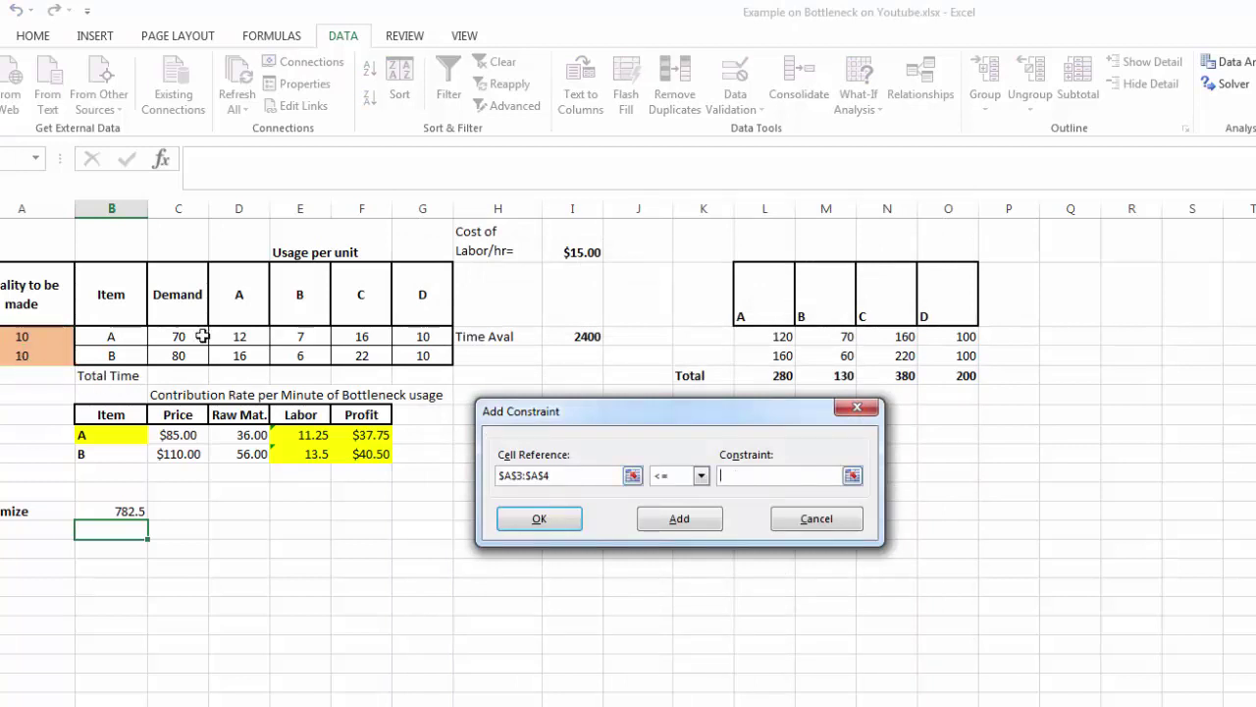
{"action": "left_click_drag", "start_coordinate": [191, 335], "coordinate": [194, 356]}
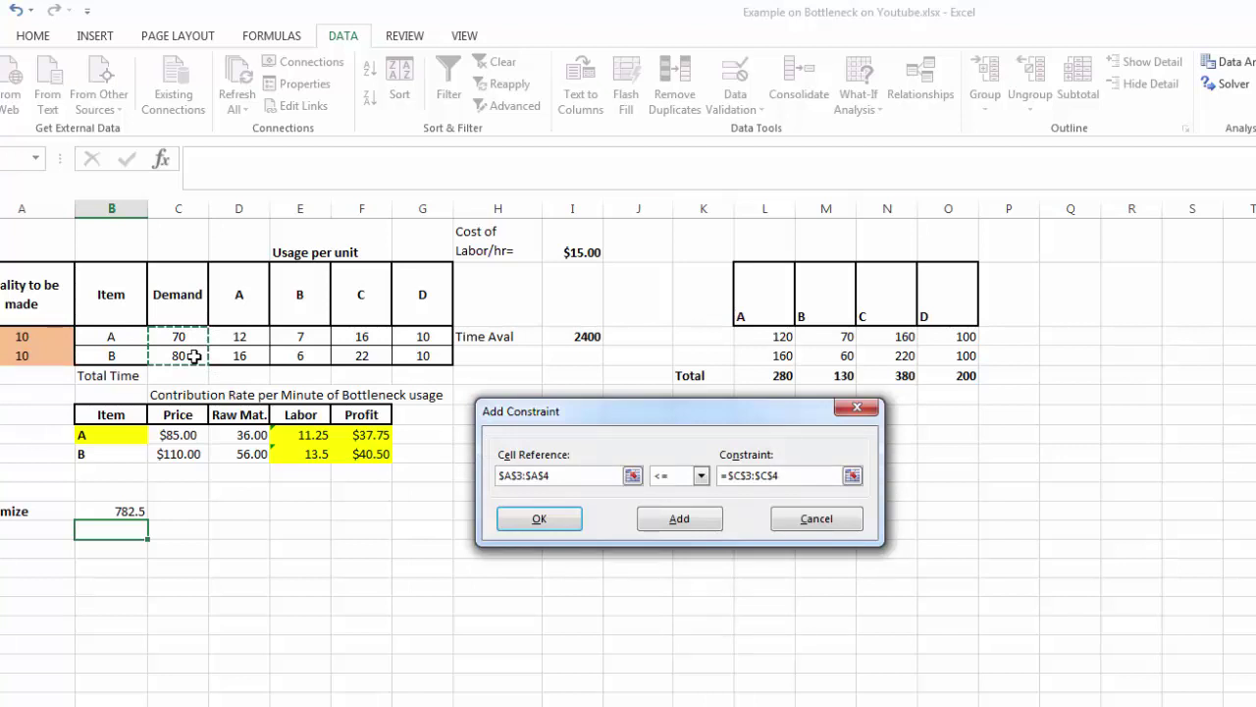
{"action": "left_click", "coordinate": [679, 520]}
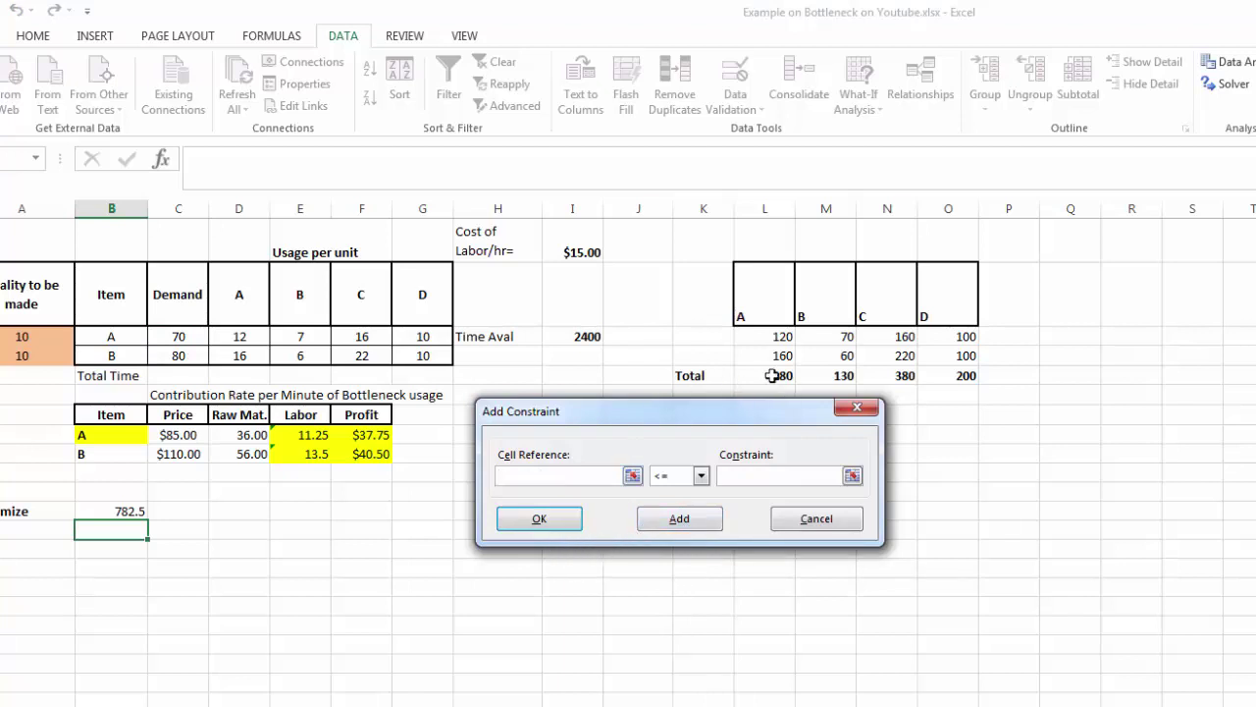
- Add the constraint $L$5:$O$5 <= $I$3 for the available time
{"action": "left_click_drag", "start_coordinate": [774, 374], "coordinate": [945, 365]}
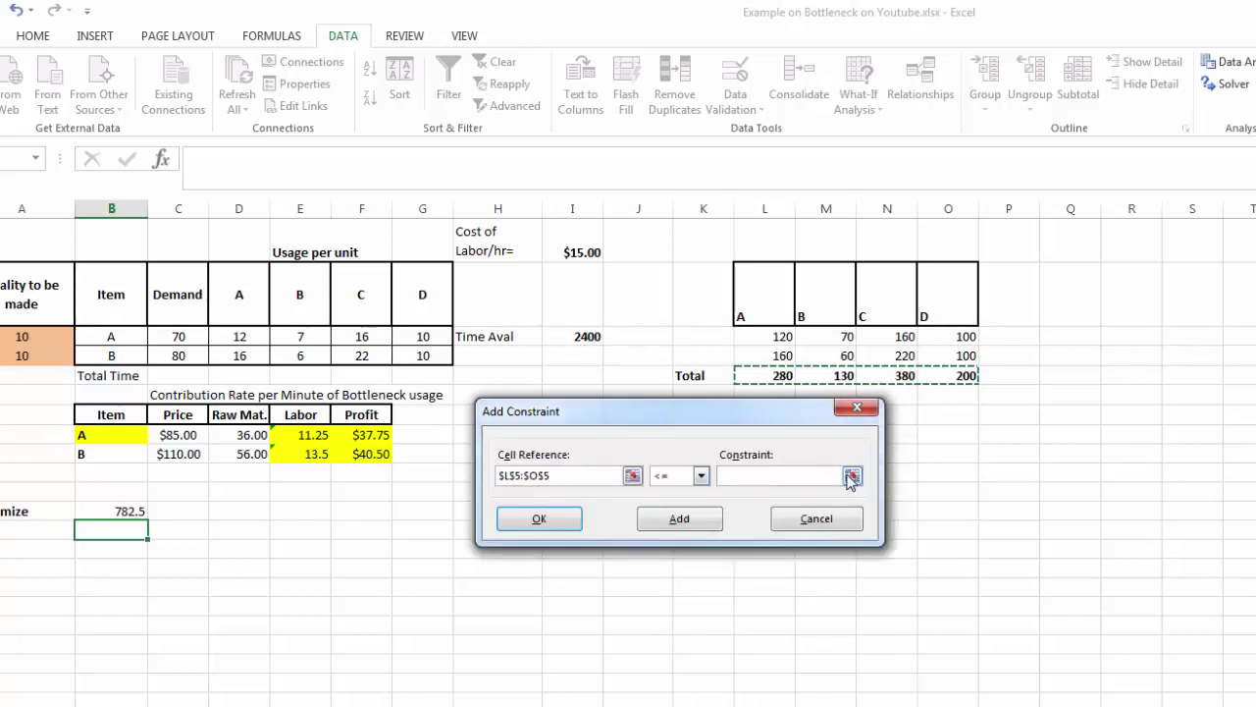
{"action": "left_click", "coordinate": [785, 475]}
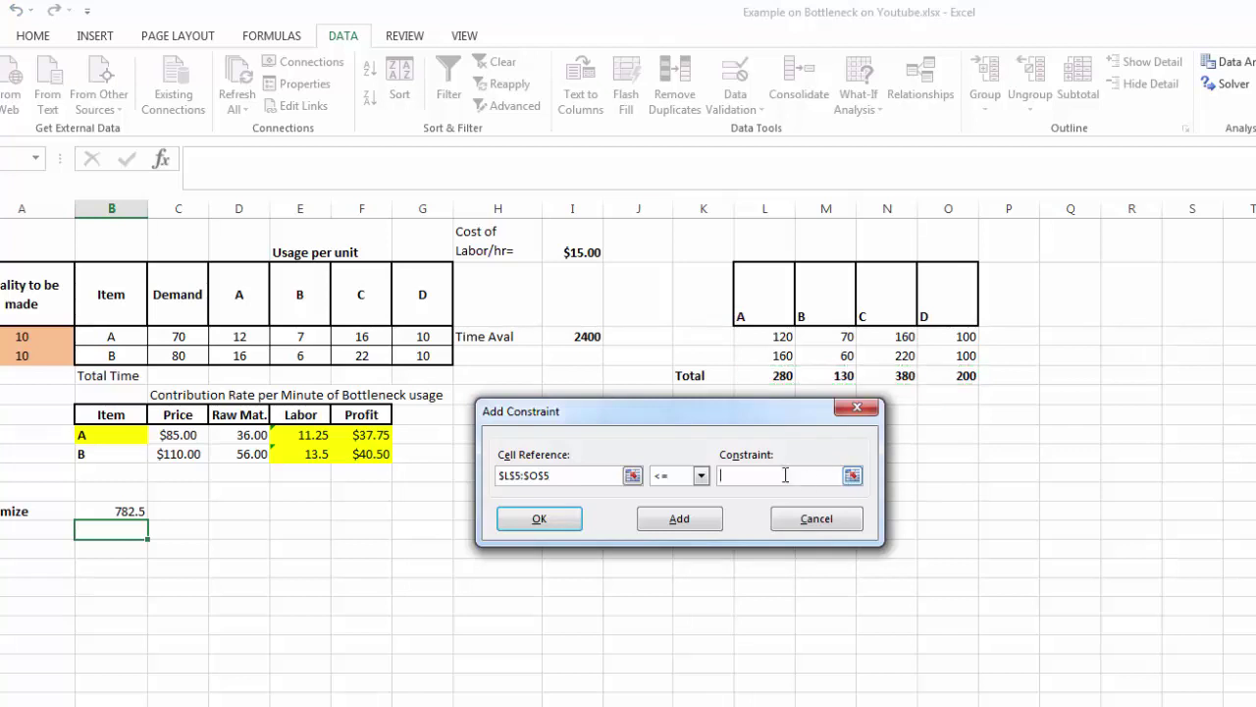
{"action": "left_click", "coordinate": [582, 336]}
{"action": "left_click", "coordinate": [660, 527]}
- Add an integer constraint on $A$3:$A$4 and return to Solver Parameters
{"action": "left_click_drag", "start_coordinate": [7, 338], "coordinate": [13, 351]}
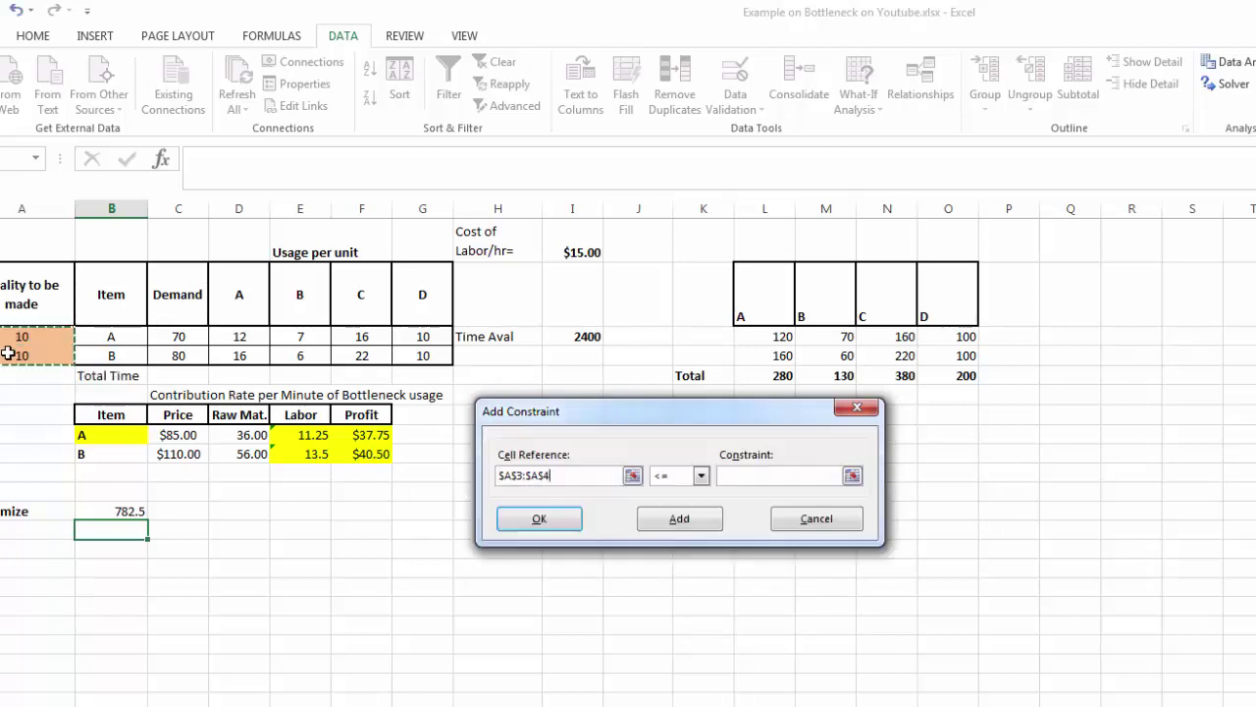
{"action": "left_click", "coordinate": [701, 476]}
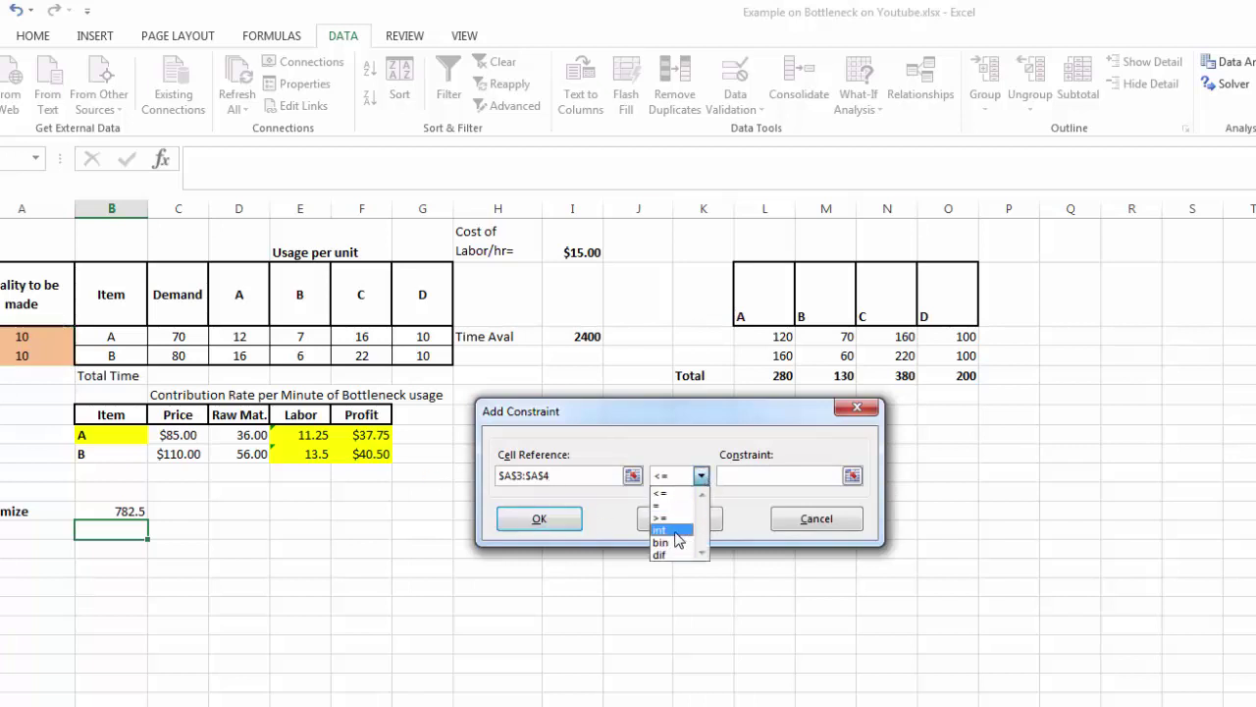
{"action": "left_click", "coordinate": [675, 531]}
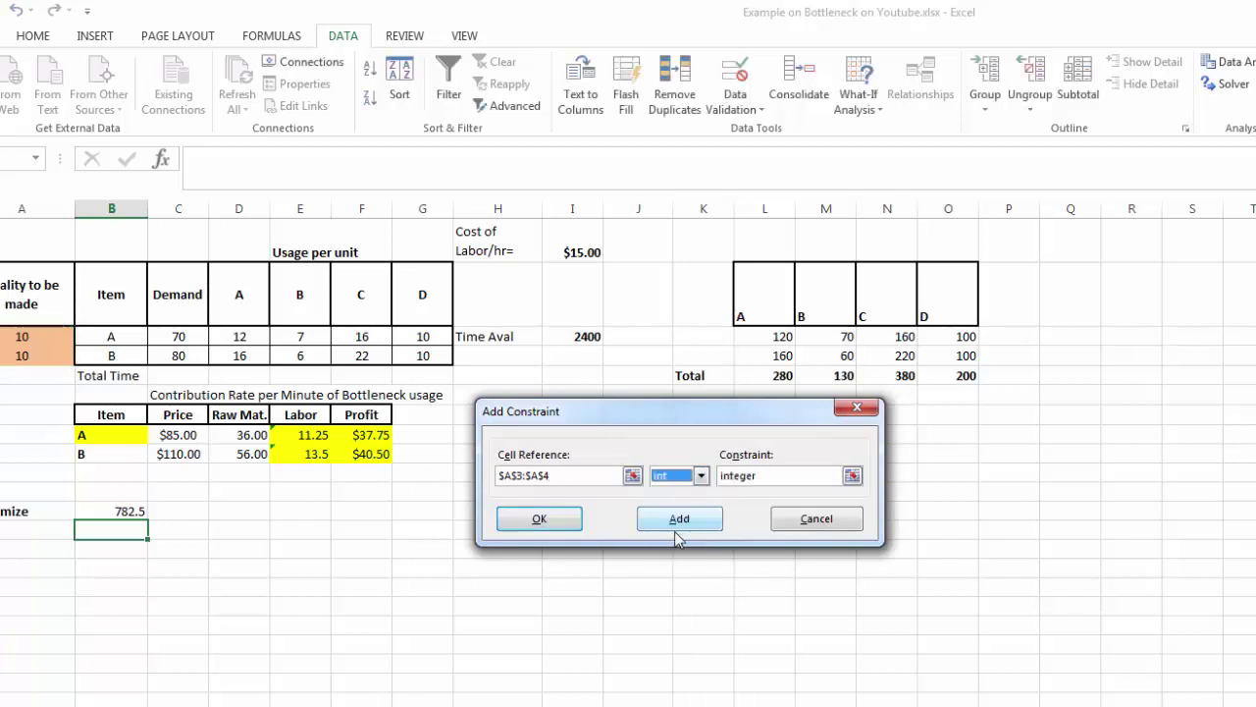
{"action": "left_click", "coordinate": [539, 520]}
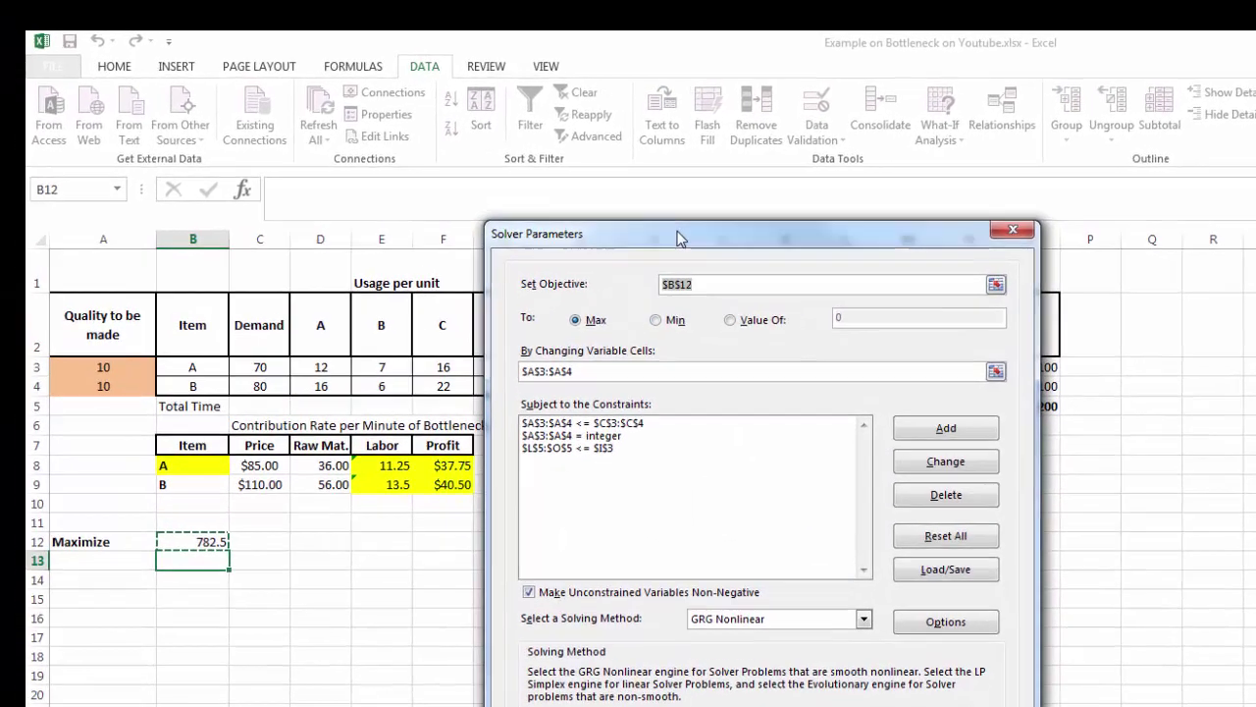
- Solve the model, yielding quantities 70 and 58 with a maximized contribution of 4991.5
{"action": "left_click_drag", "start_coordinate": [589, 203], "coordinate": [854, 307]}
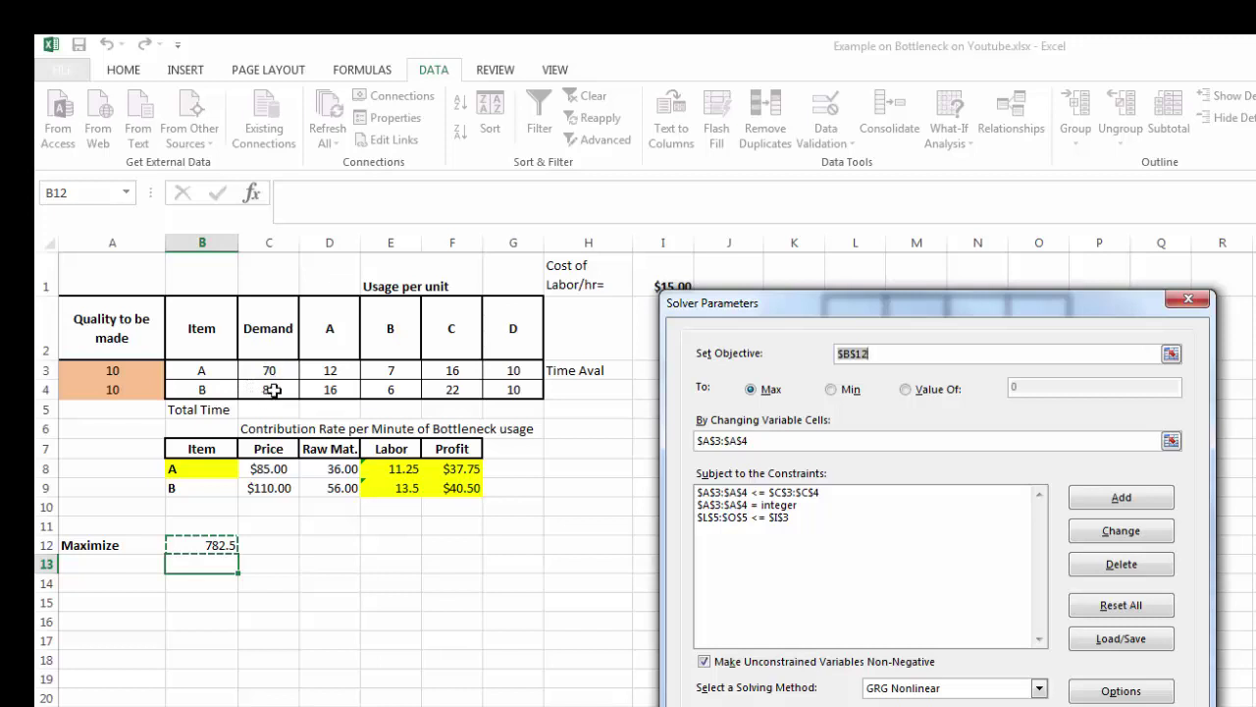
{"action": "left_click_drag", "start_coordinate": [831, 306], "coordinate": [743, 493]}
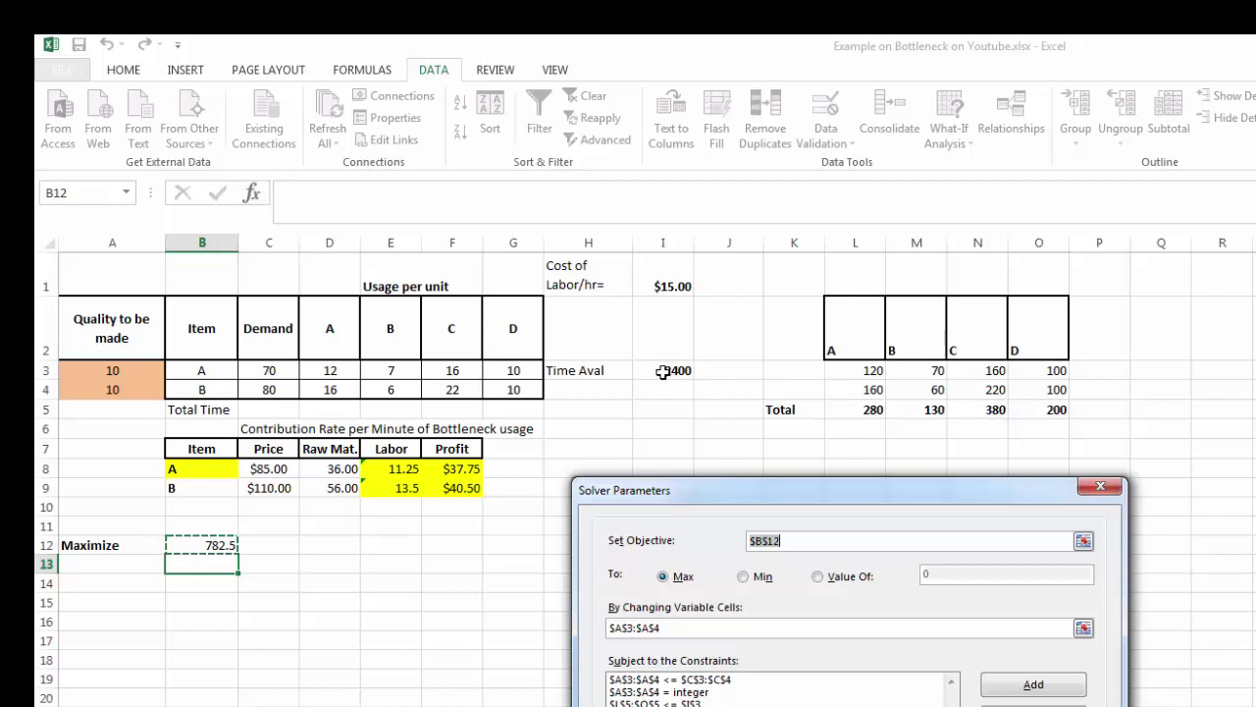
{"action": "left_click", "coordinate": [116, 368]}
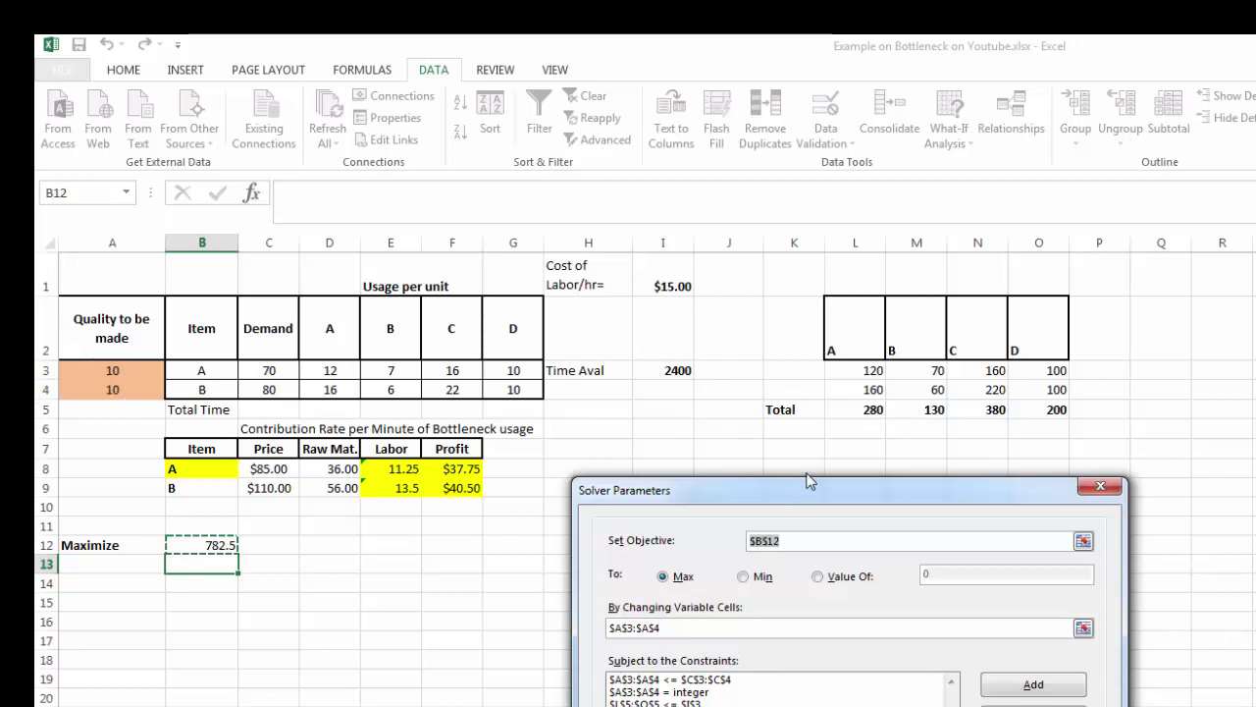
{"action": "left_click_drag", "start_coordinate": [813, 494], "coordinate": [829, 316]}
{"action": "key", "text": "Return"}
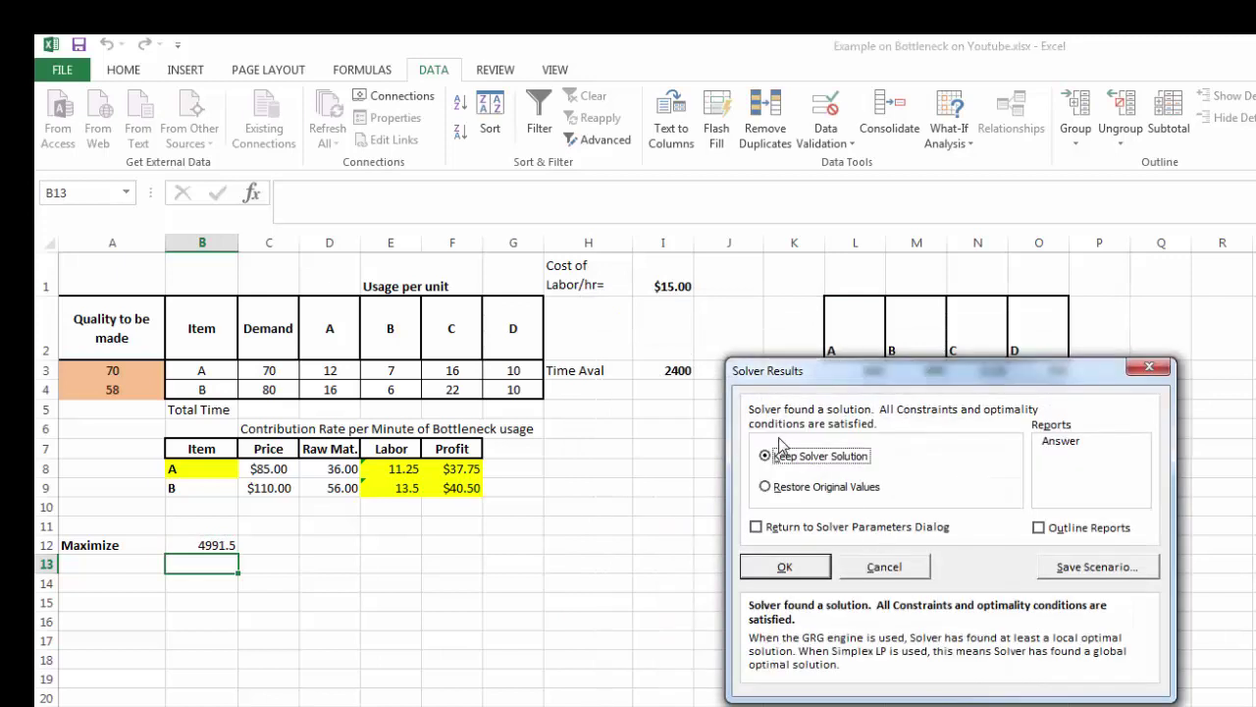
- Keep the Solver solution and select the solved quantities 70 and 58 in A3:A4
{"action": "left_click", "coordinate": [785, 567]}
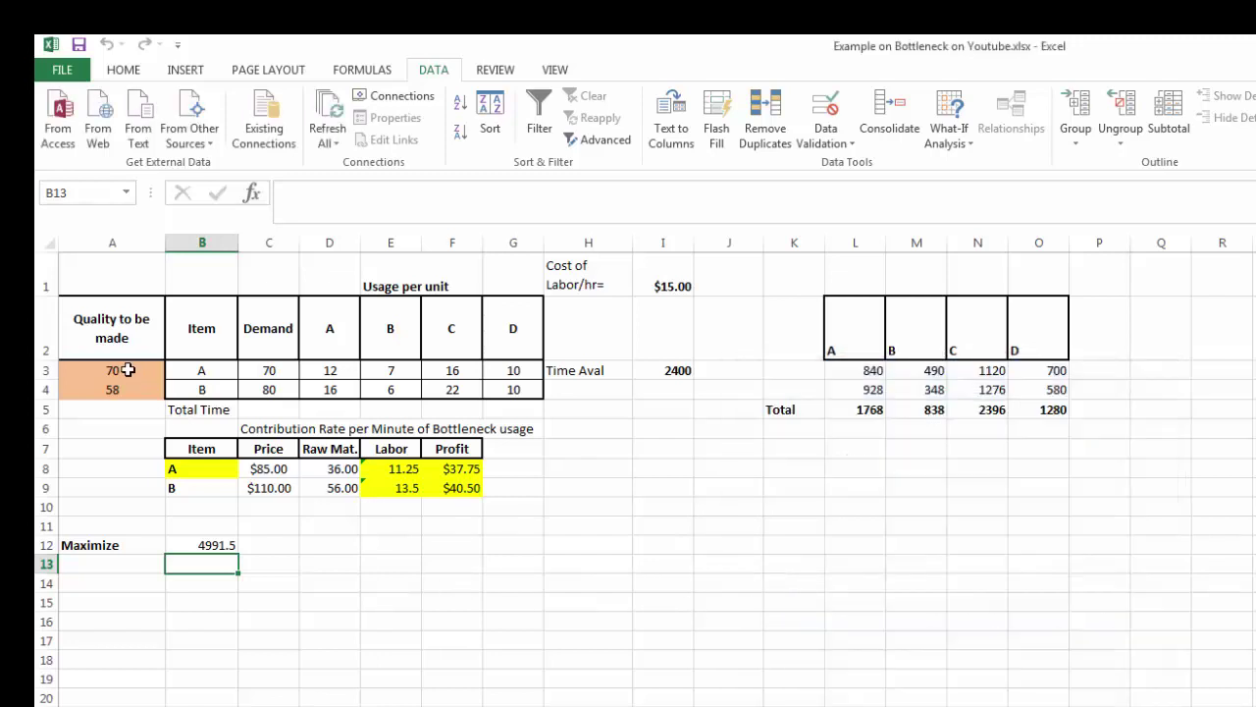
{"action": "left_click_drag", "start_coordinate": [127, 367], "coordinate": [127, 385]}
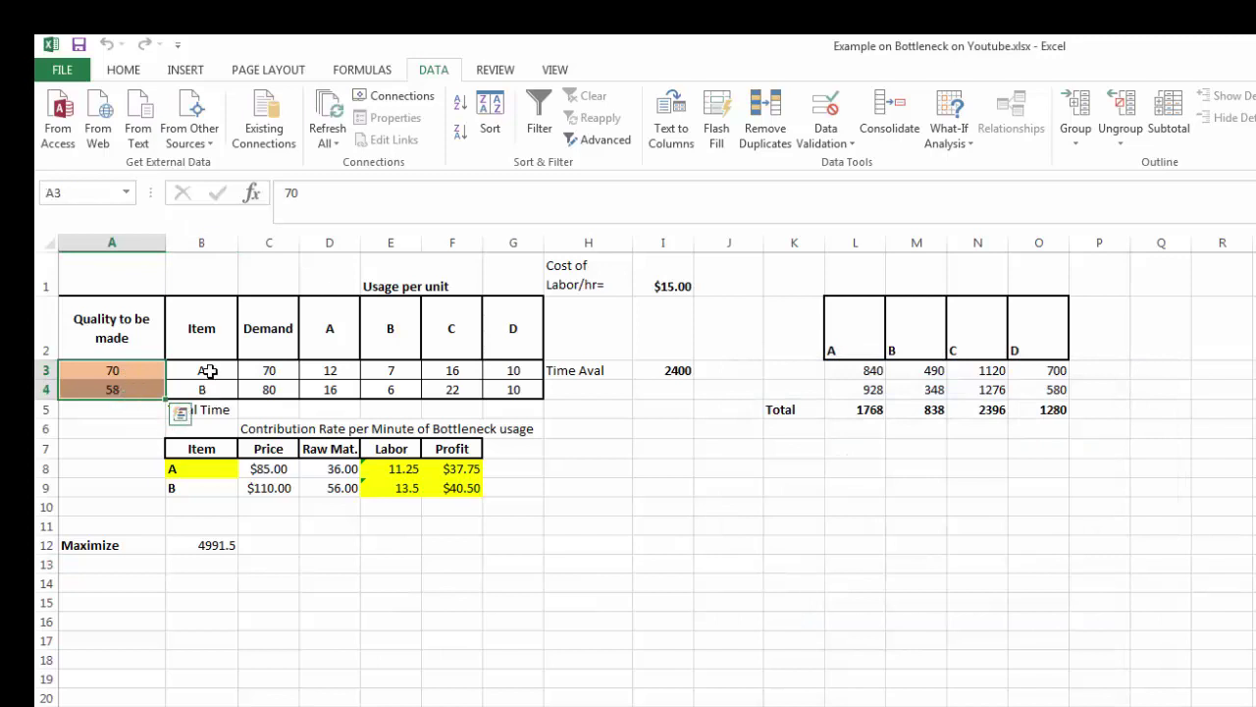